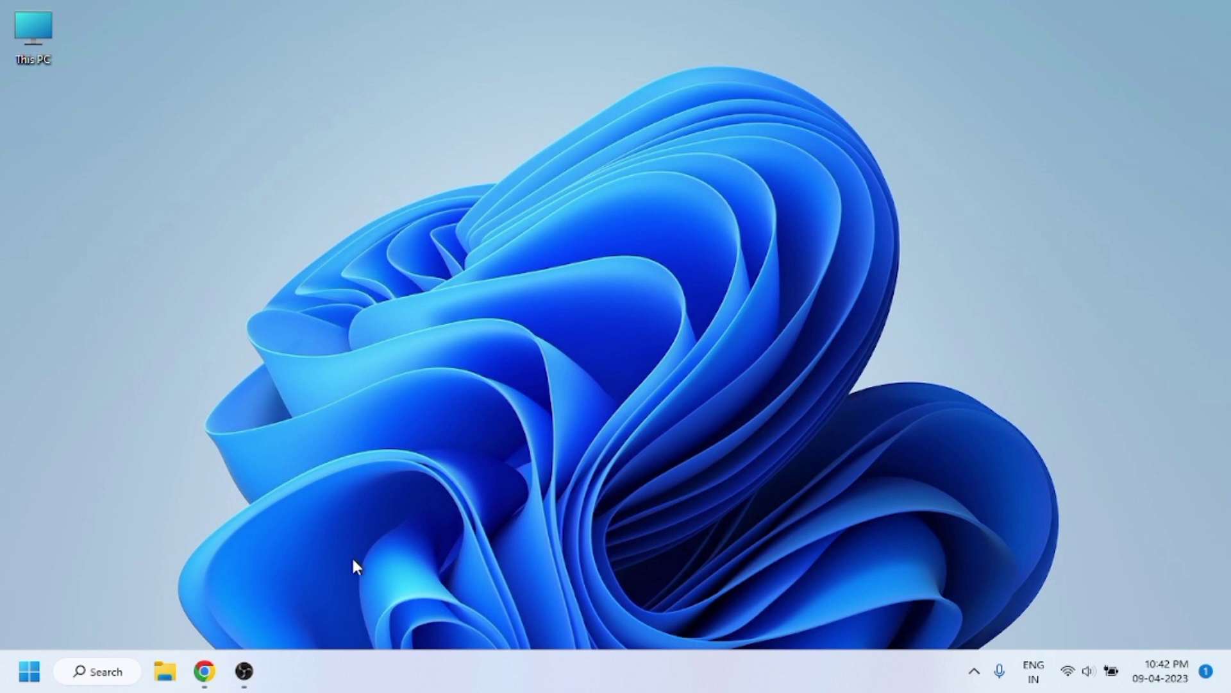
Search Google in Chrome for "pycharm download" and open the JetBrains Download PyCharm page
click(203, 670)
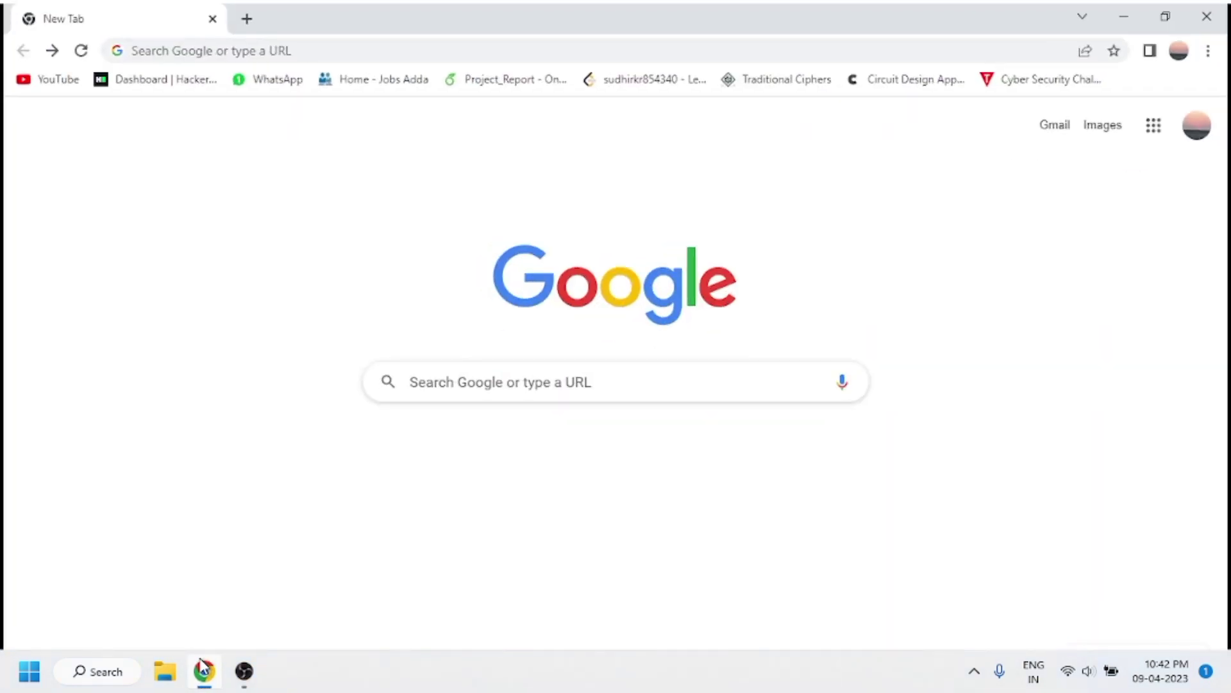
triple_click(500, 410)
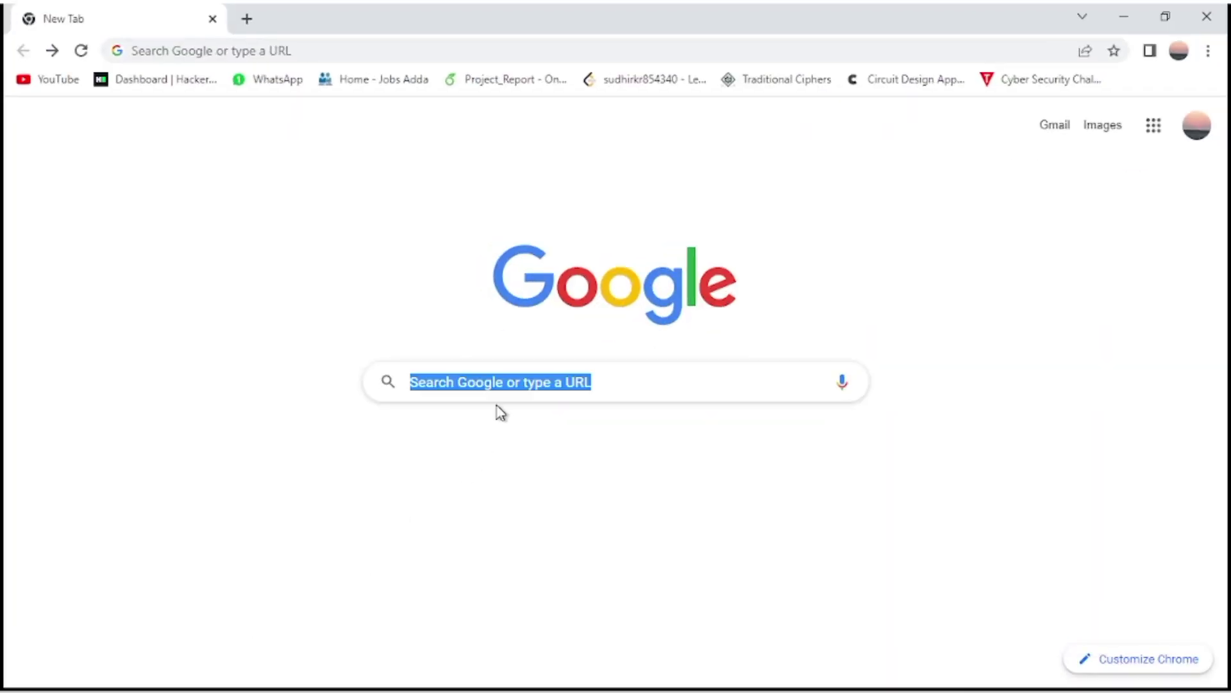
text(pycharm download)
key(Return)
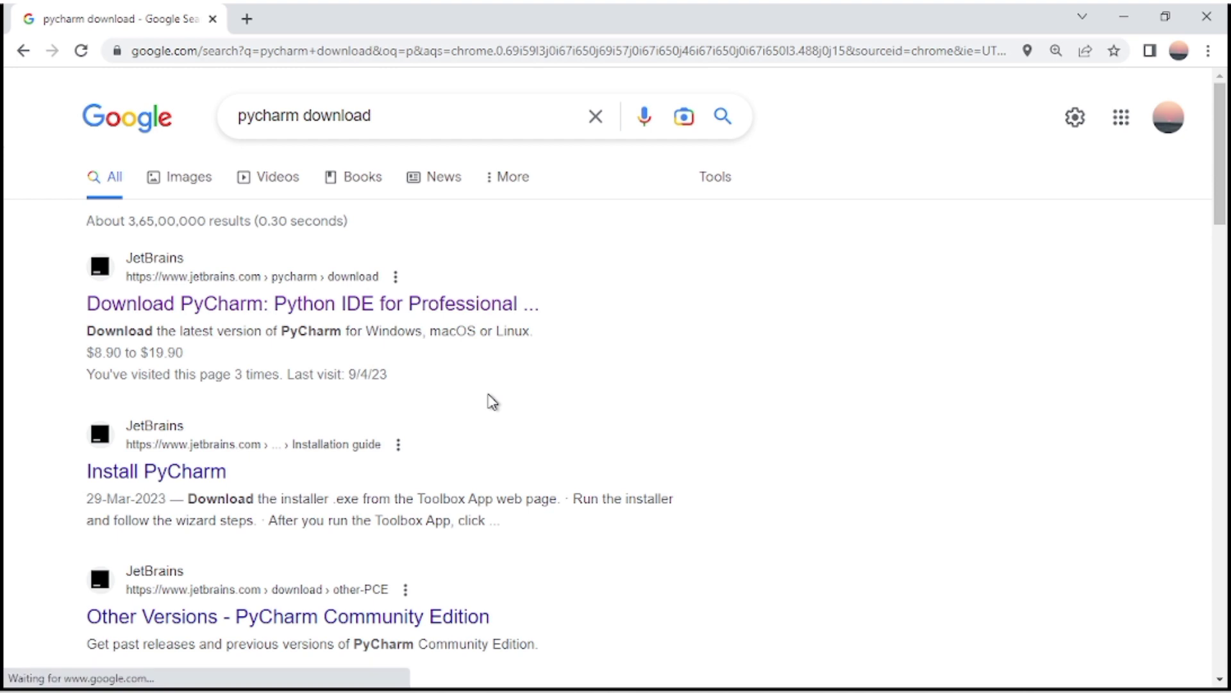
click(375, 307)
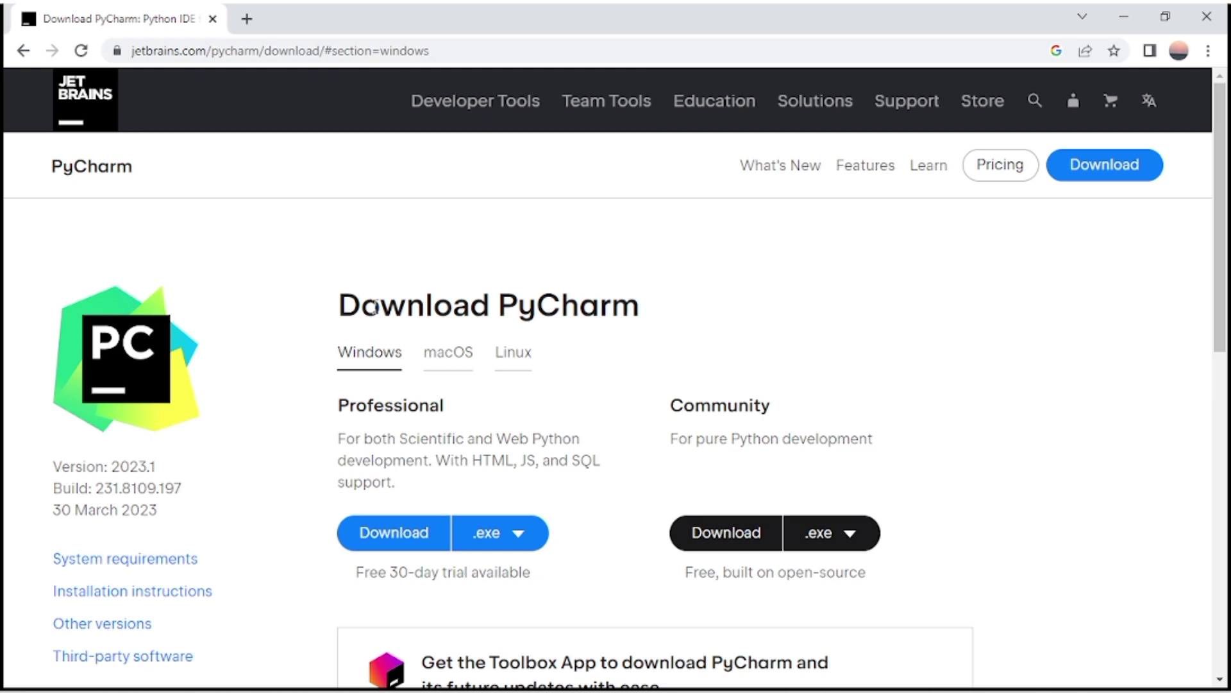
Start the Windows .exe download of PyCharm Community and cancel it
scroll(801, 337, down, 2)
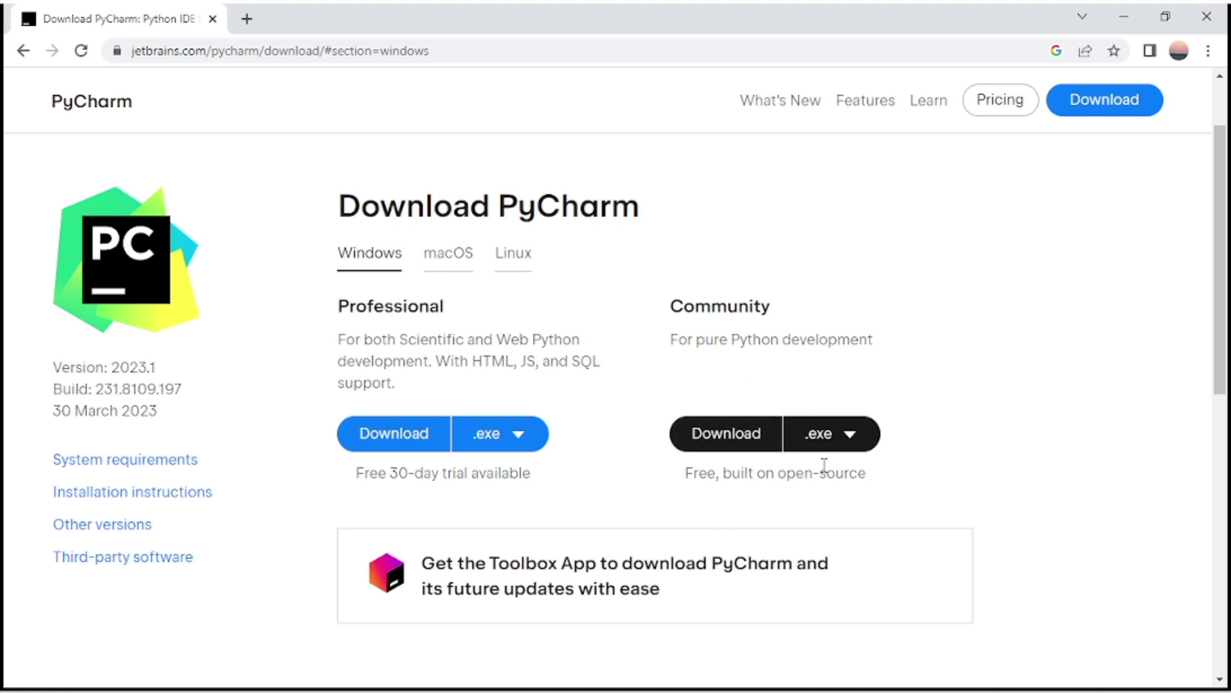
click(742, 438)
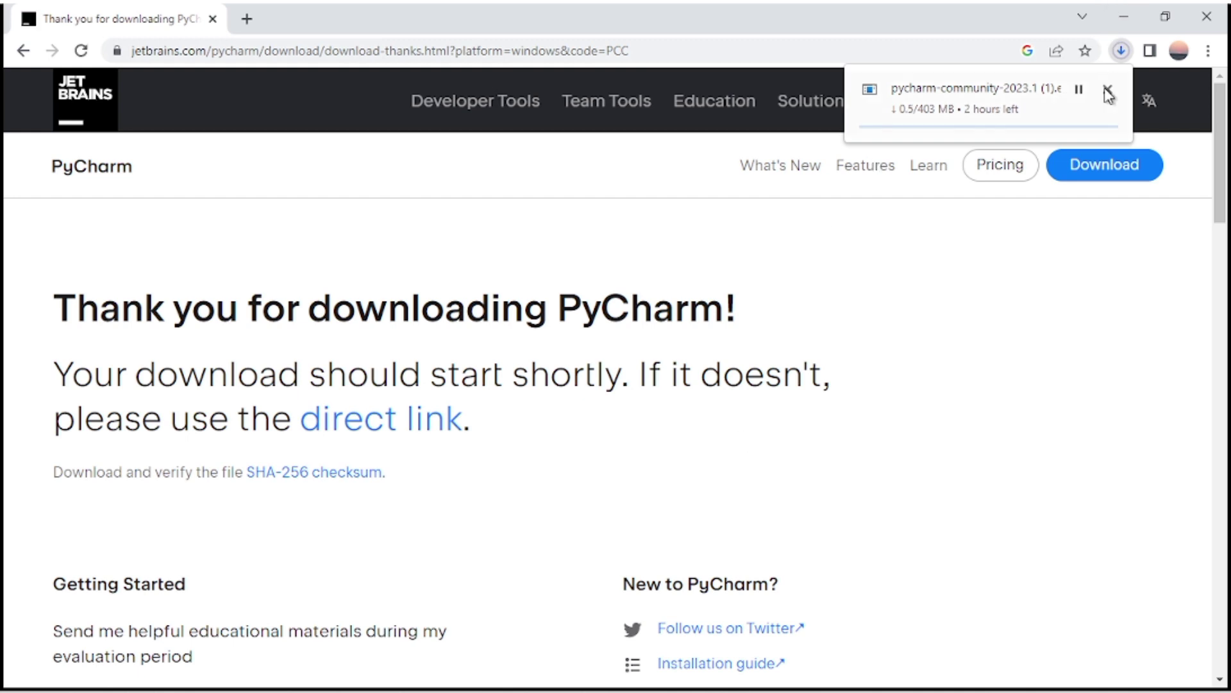
click(1108, 91)
Leave the browser and run the pycharm-community-2023.1 installer from the Downloads folder in File Explorer
click(1121, 13)
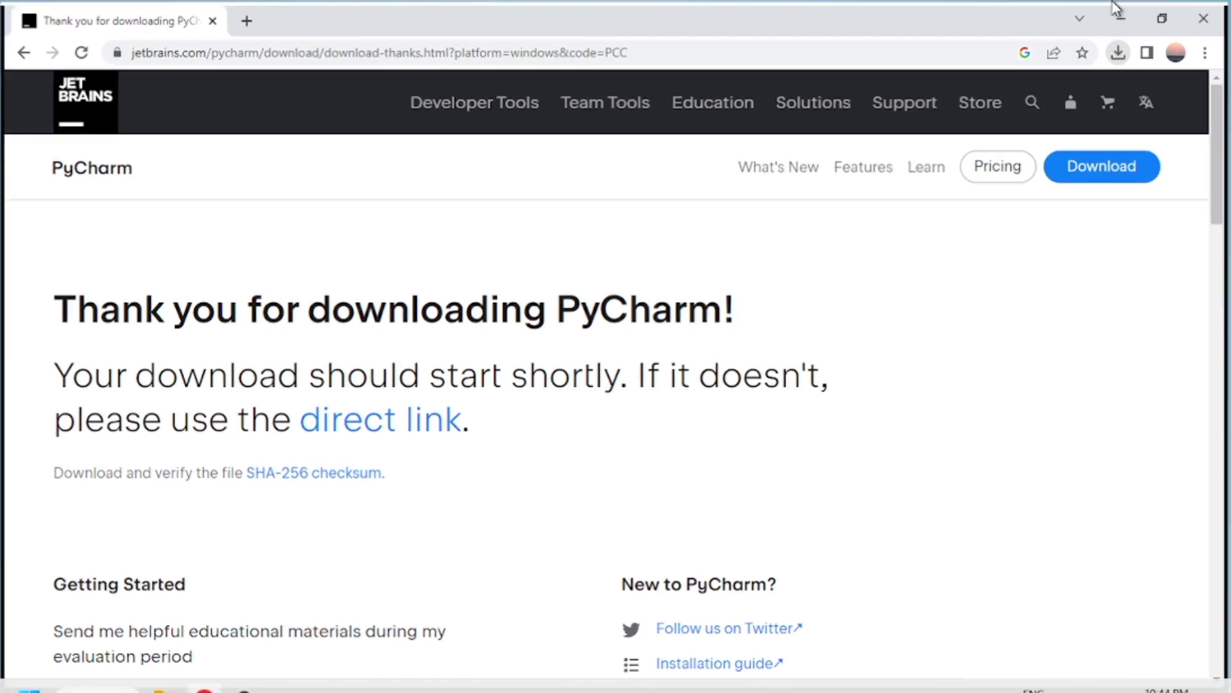
double_click(23, 21)
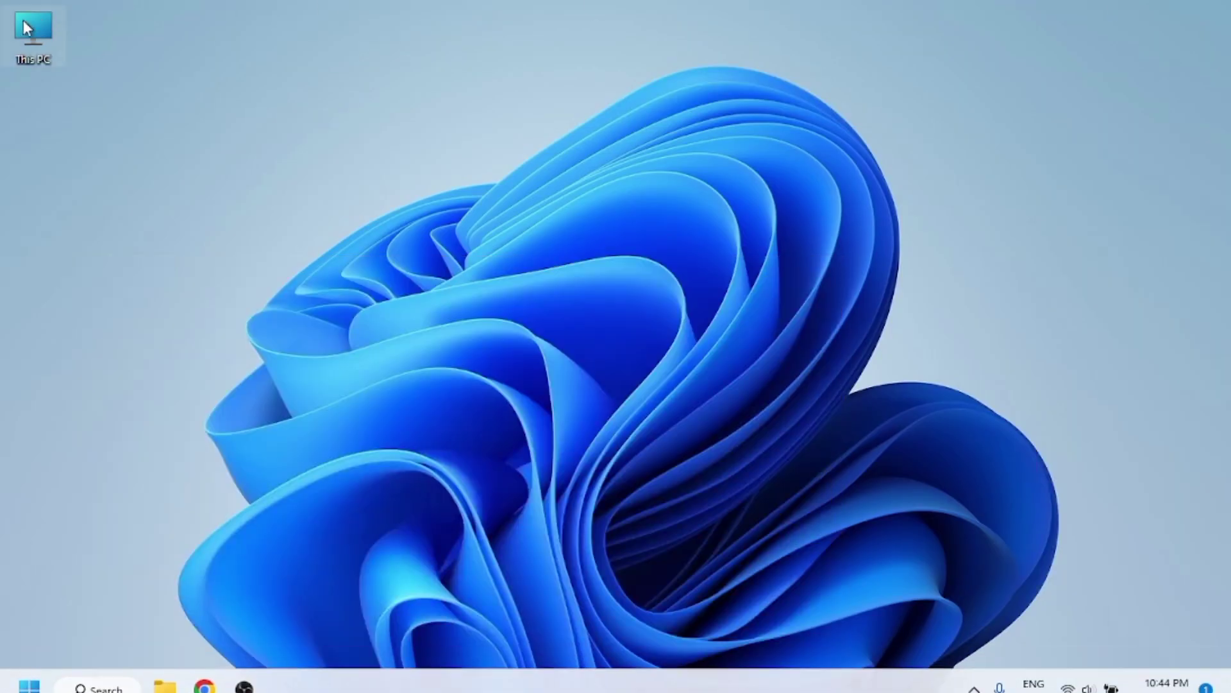
double_click(703, 195)
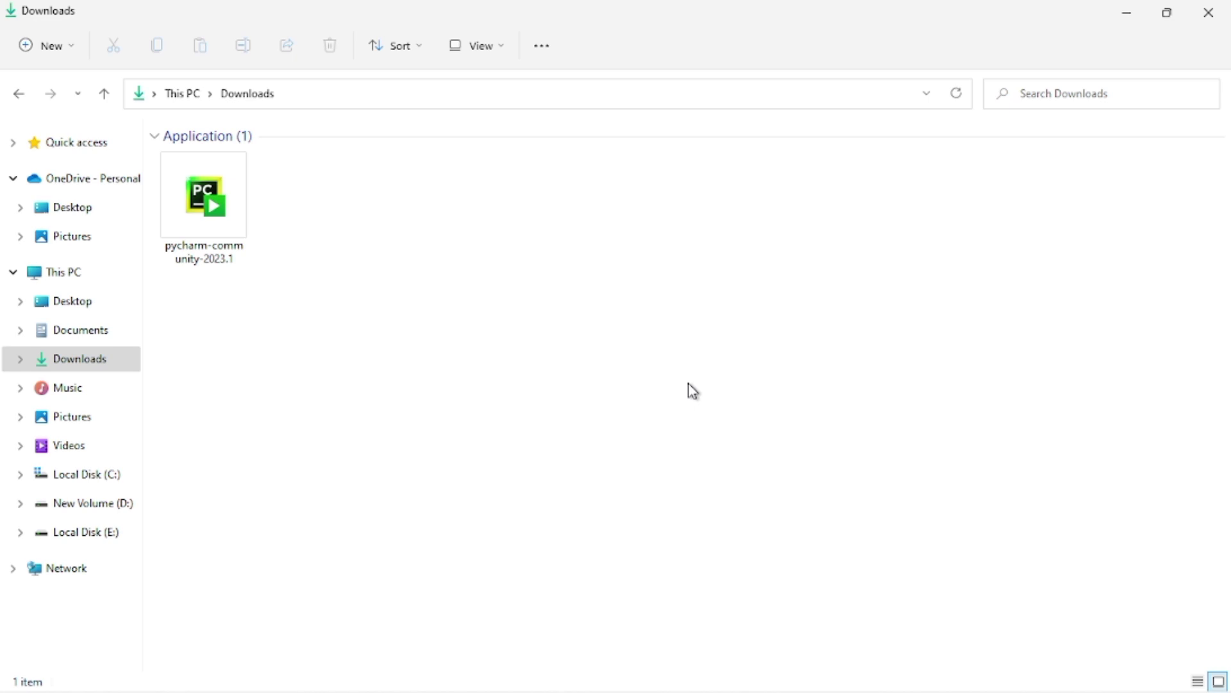
double_click(226, 219)
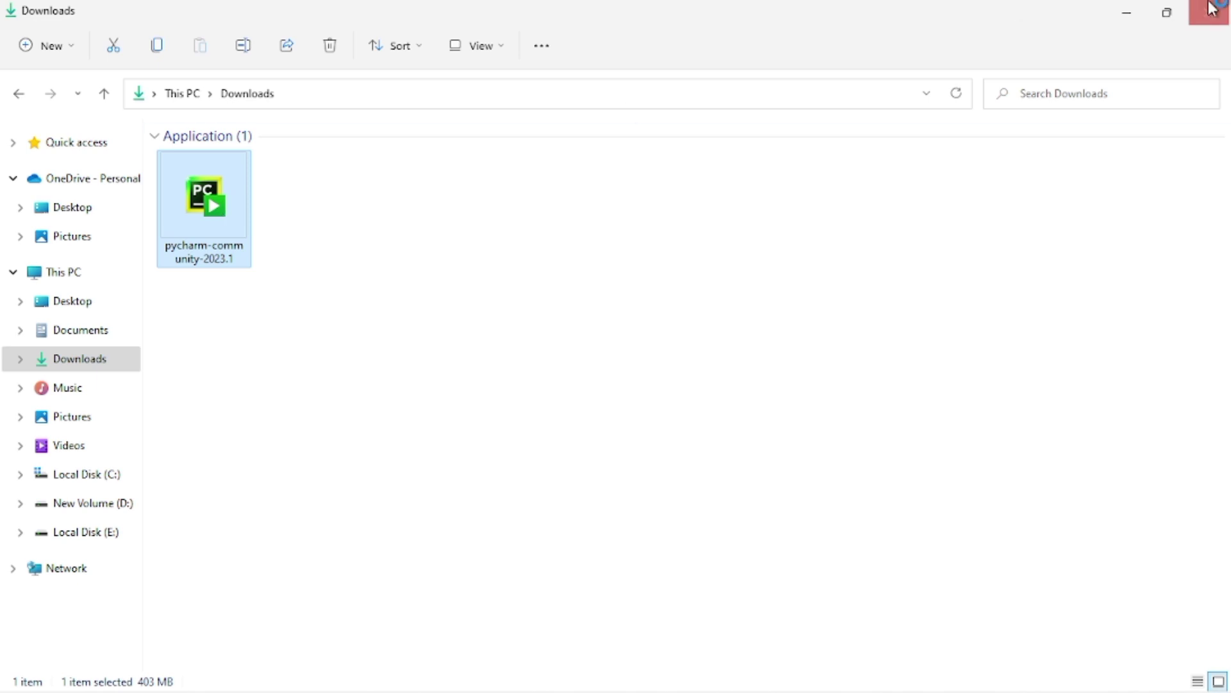
click(1142, 20)
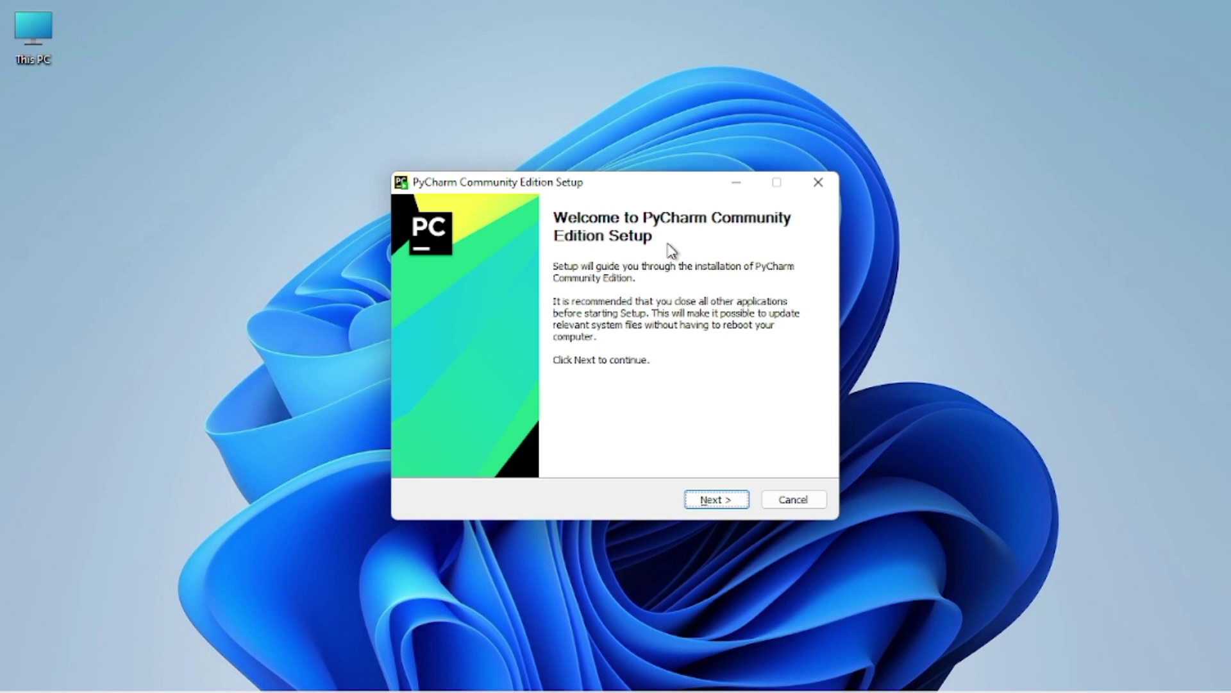
Keep the default install folder and enable the desktop shortcut, "bin" folder in PATH, "Open Folder as Project" and .py association options
click(716, 501)
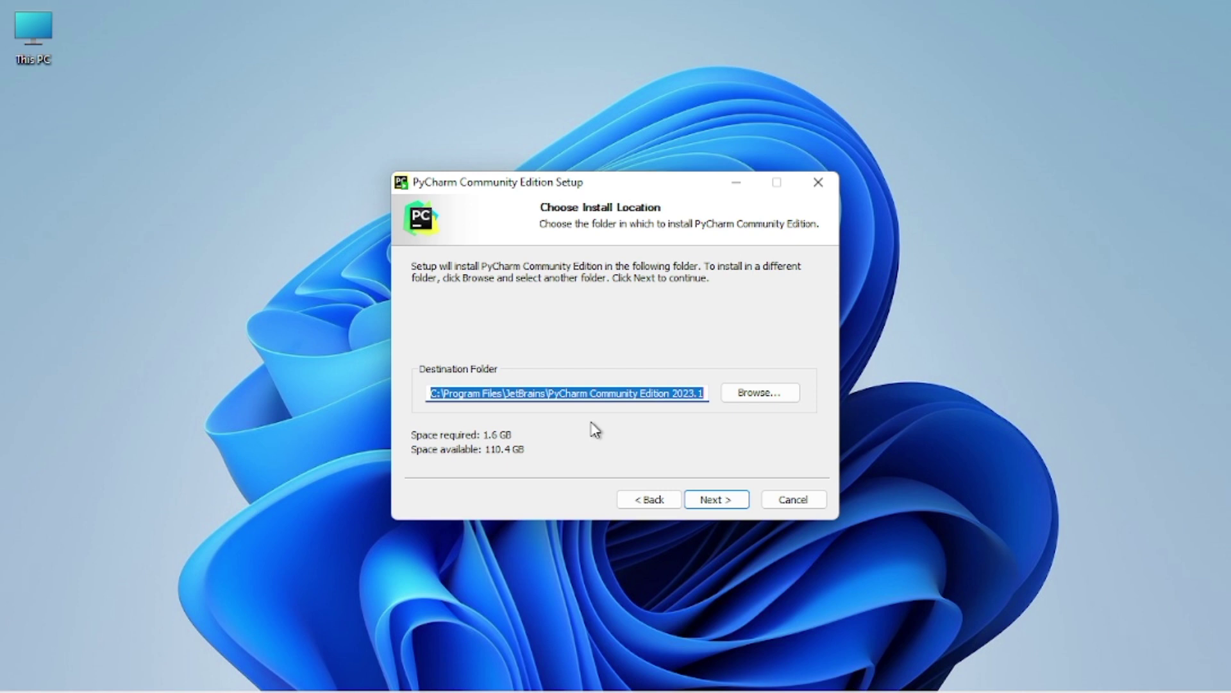
click(706, 506)
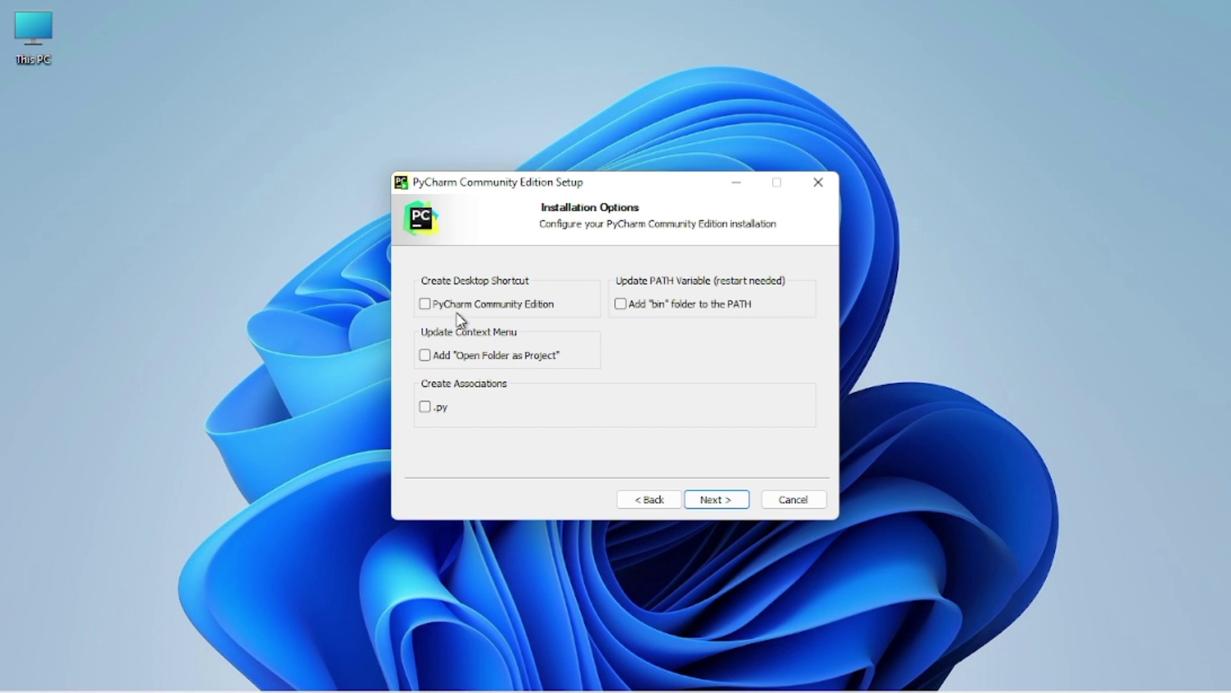
click(425, 304)
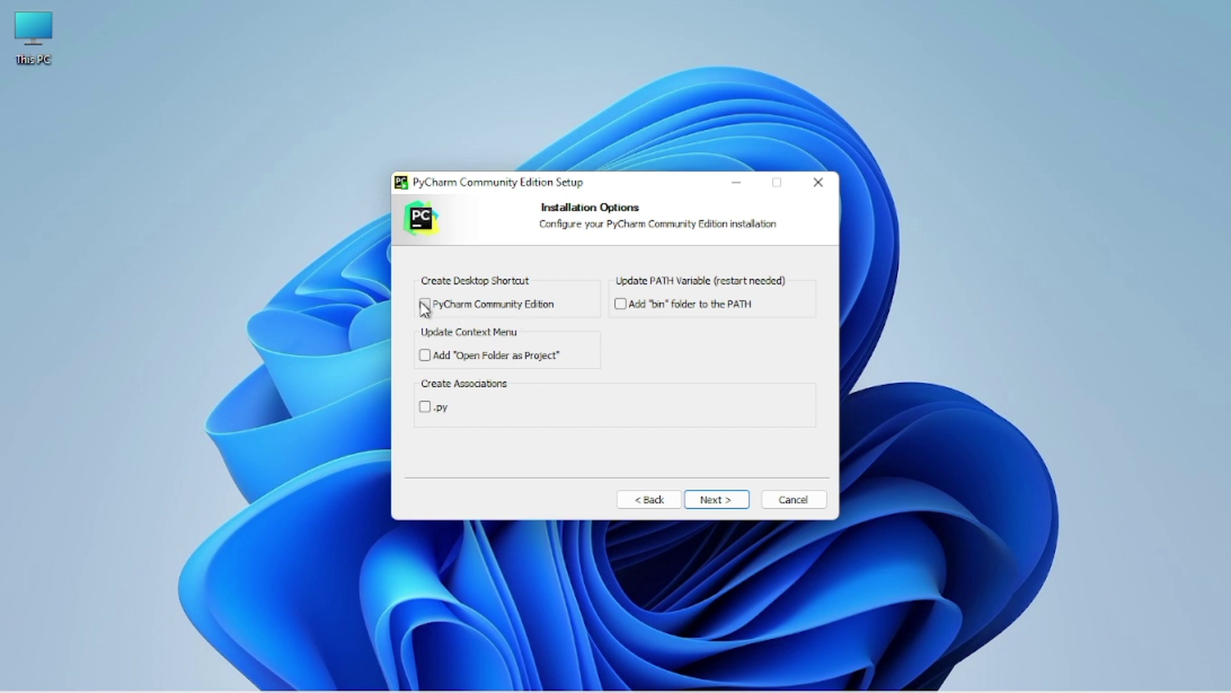
click(622, 309)
click(428, 358)
click(431, 407)
click(735, 502)
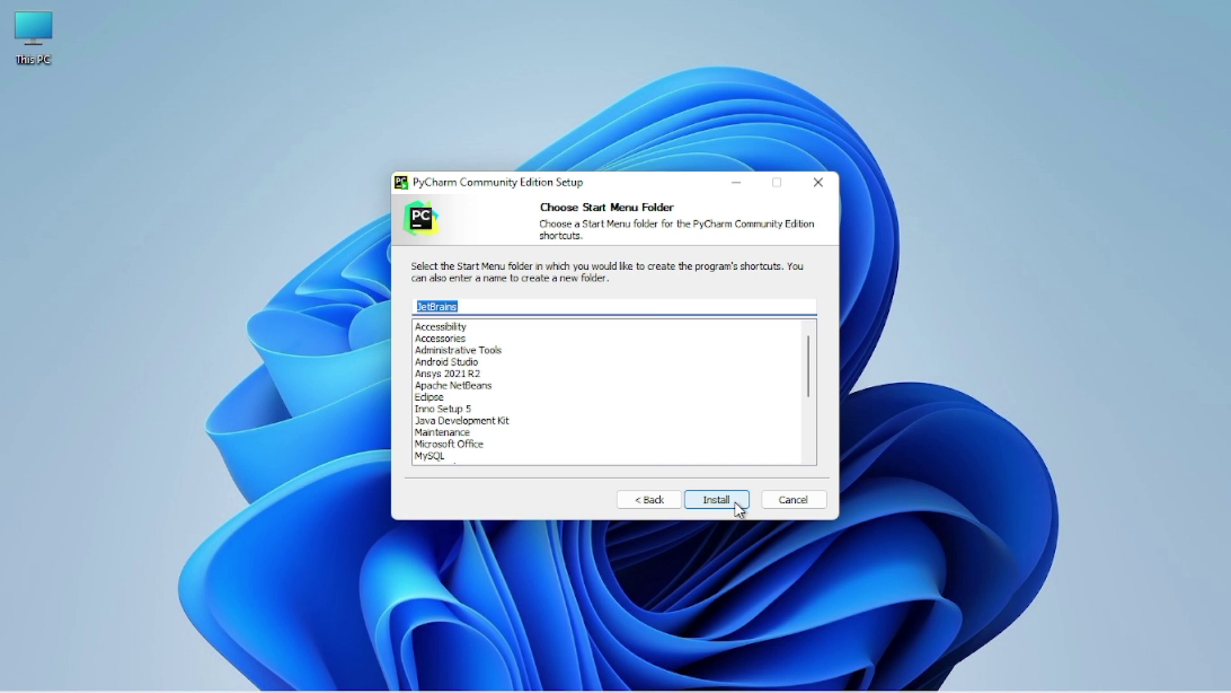
Install PyCharm with the JetBrains Start Menu folder and finish the setup with manual reboot later
click(736, 507)
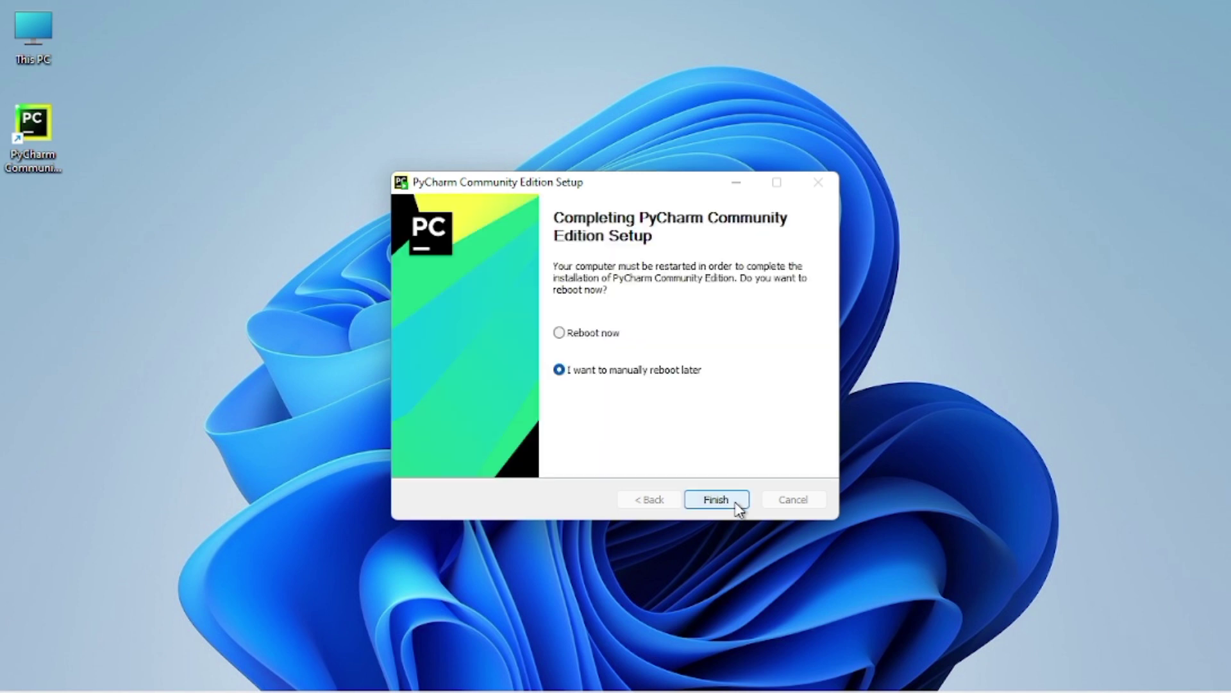
click(716, 499)
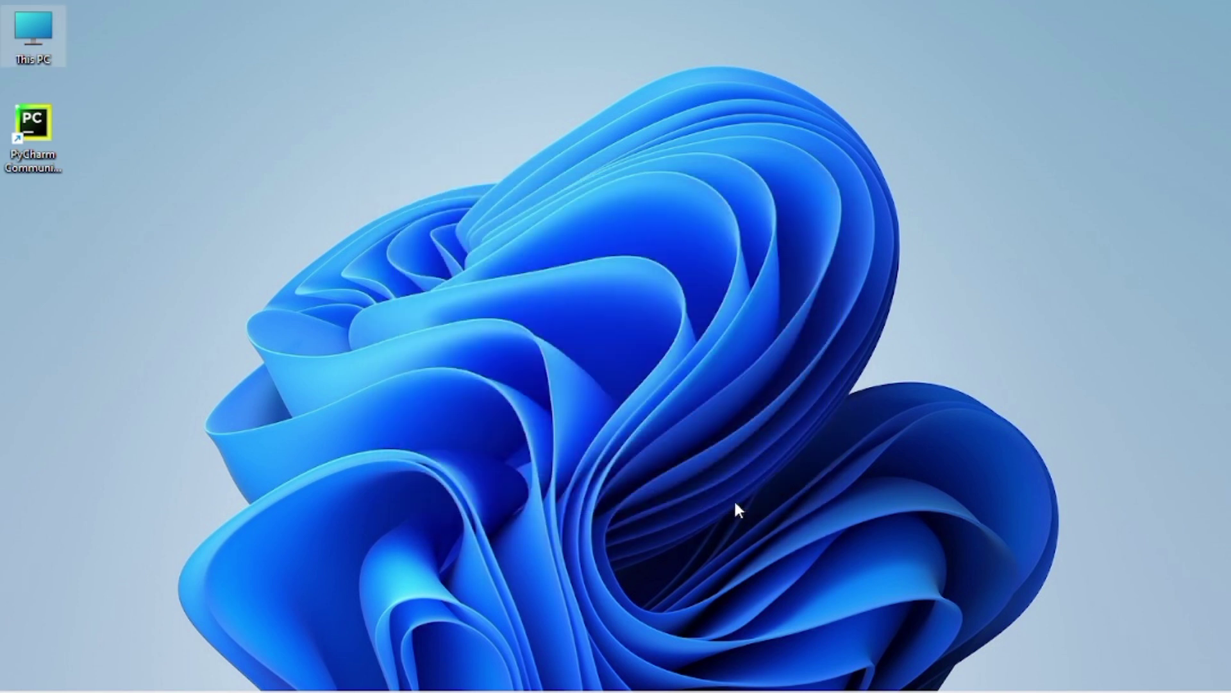
Launch PyCharm Community Edition from the desktop, enabling screen reader support and not importing any settings
double_click(33, 128)
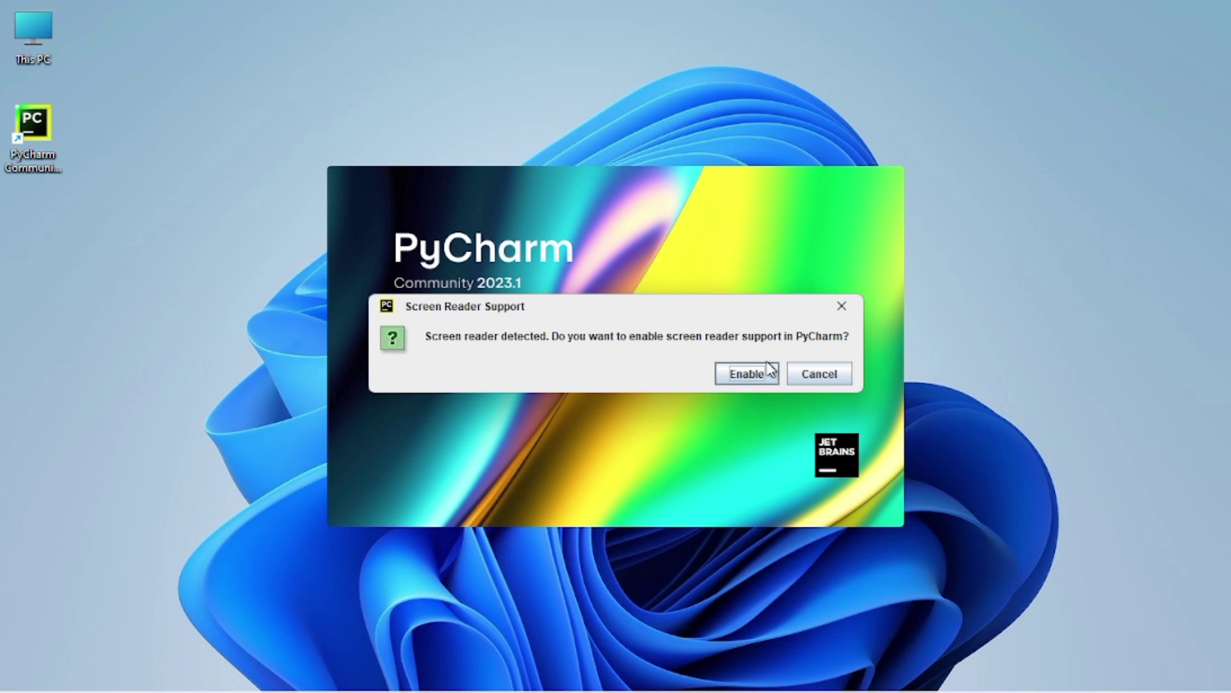
click(763, 374)
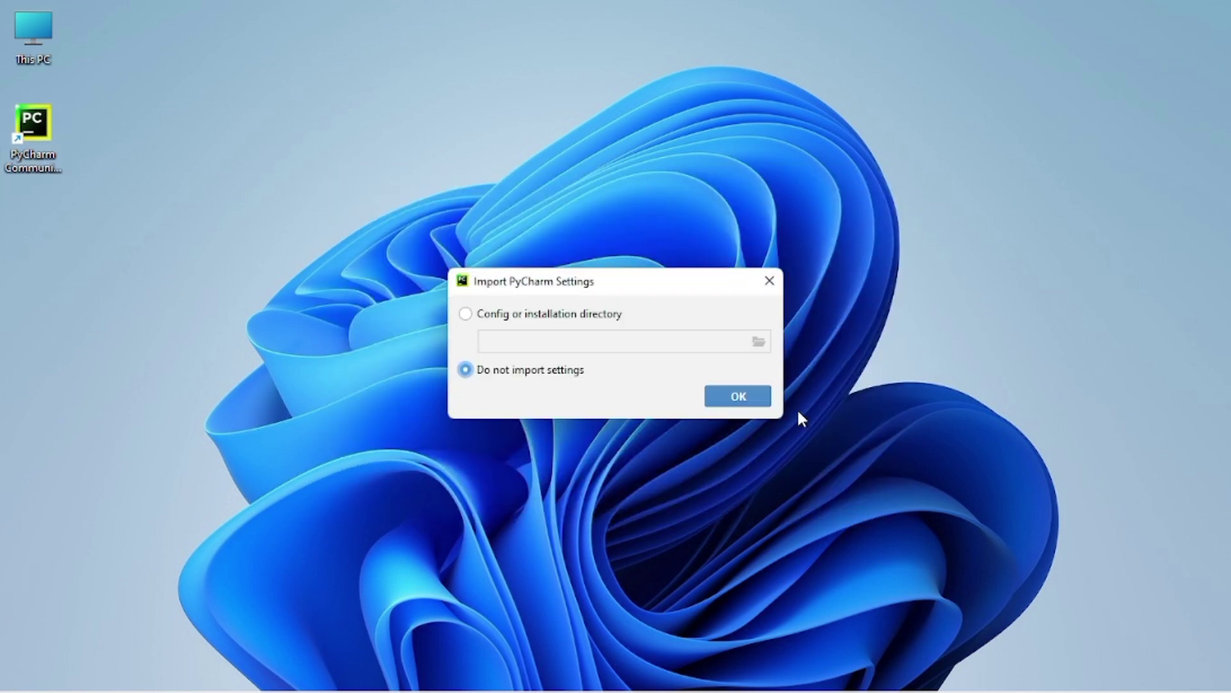
click(739, 396)
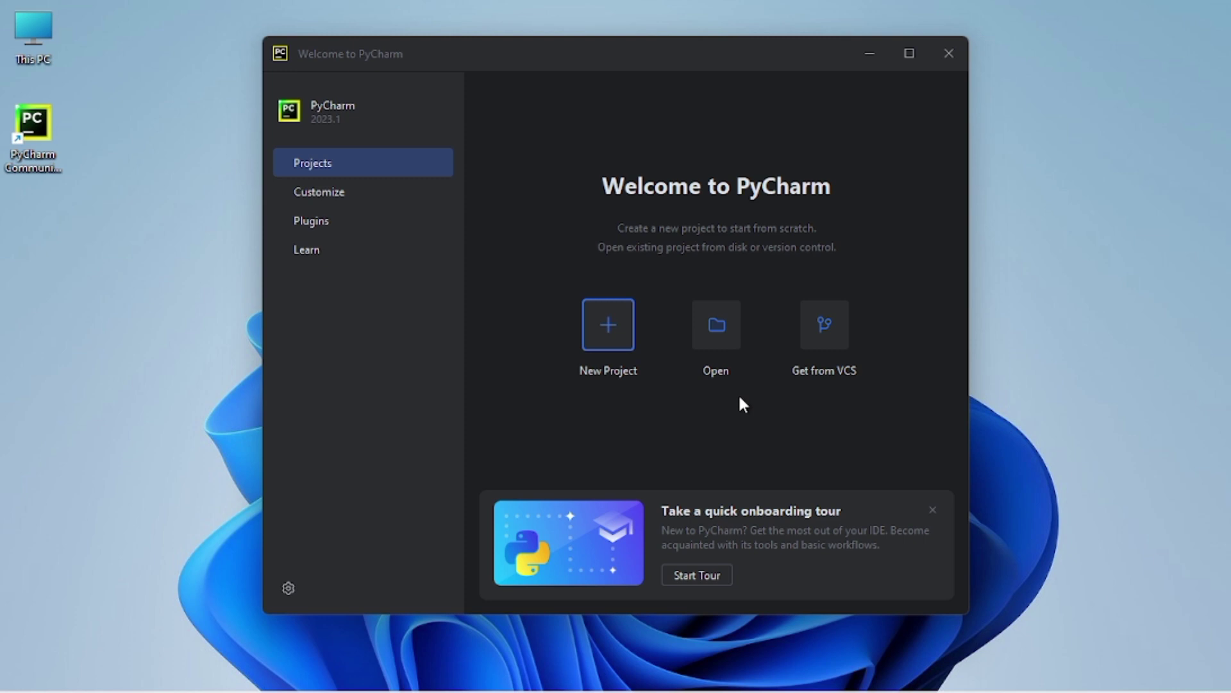
Create a new project named pythonProject with a new Virtualenv environment, the Python311 base interpreter and a main.py welcome script
click(616, 343)
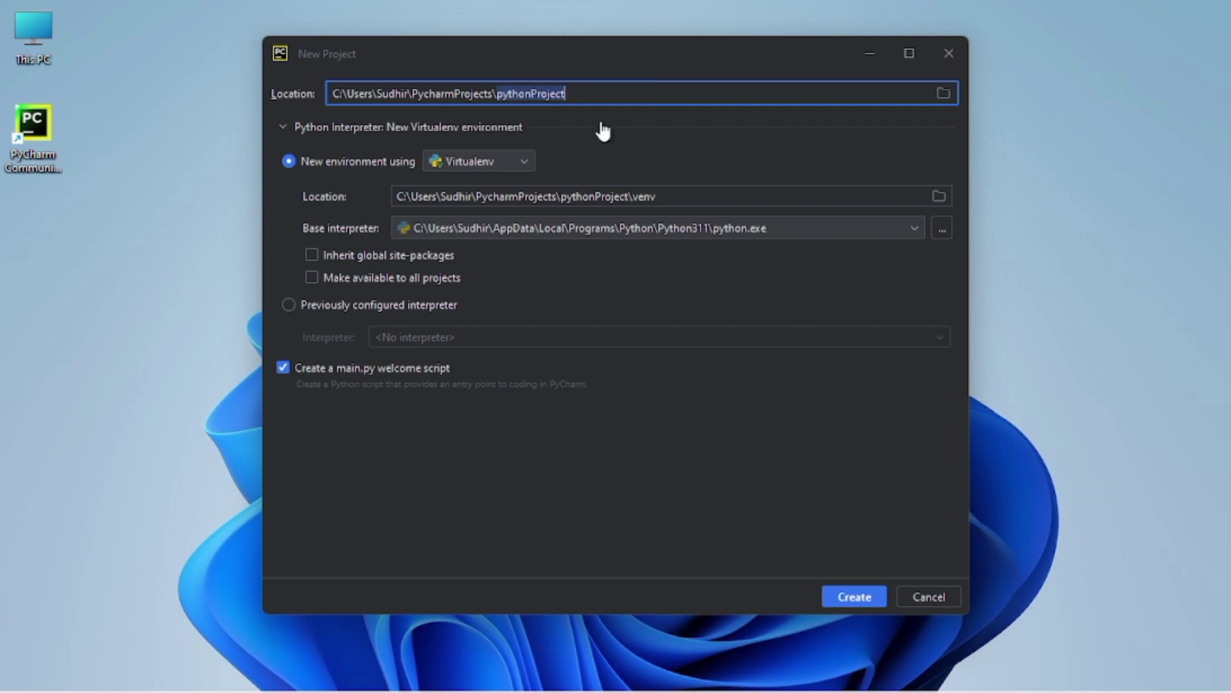
click(850, 601)
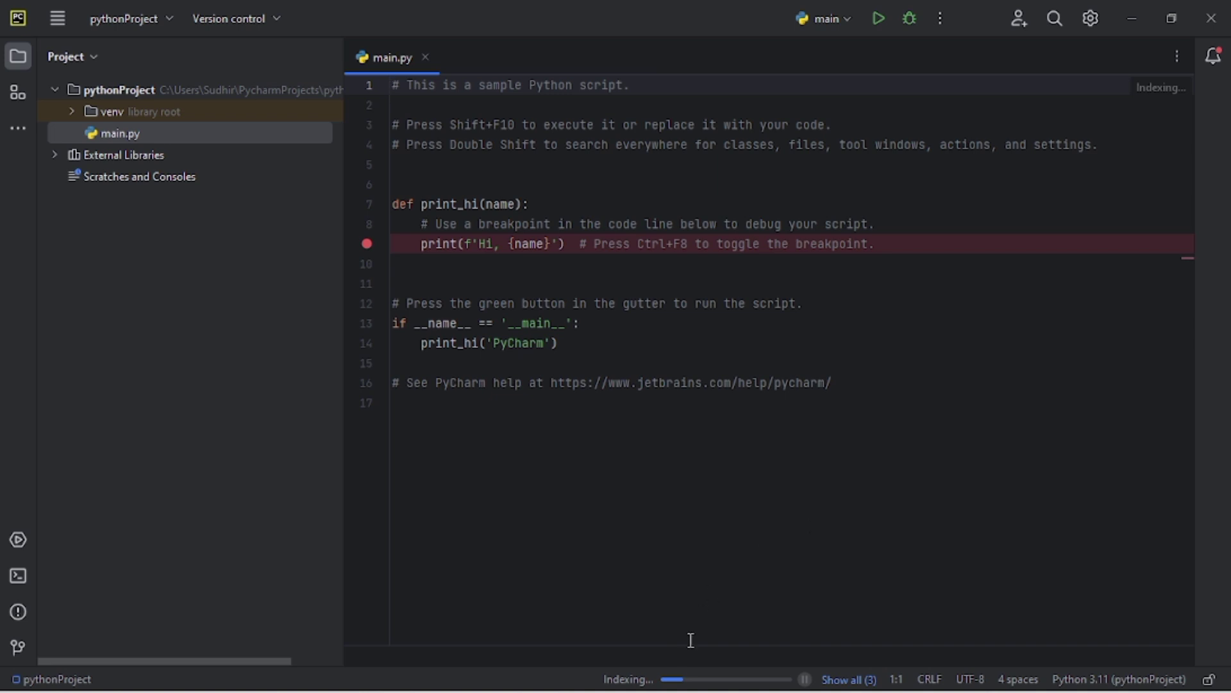
mouse_move(541, 658)
click(588, 559)
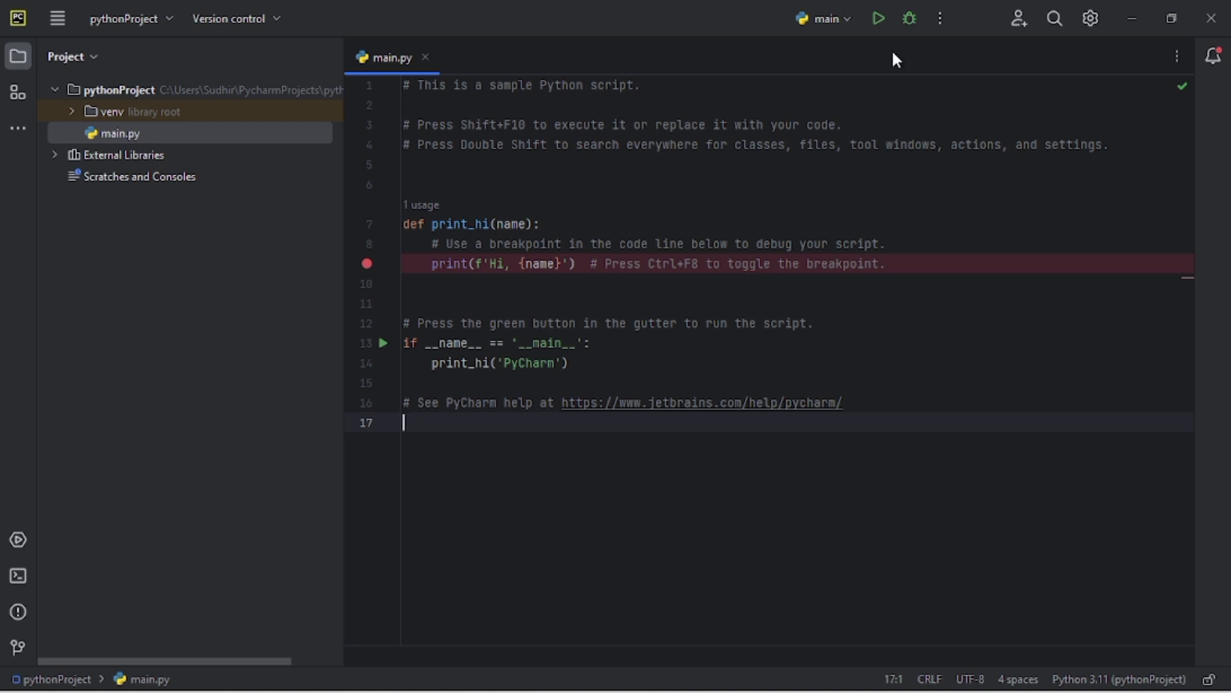
Run the sample main.py script and close its run output
click(880, 20)
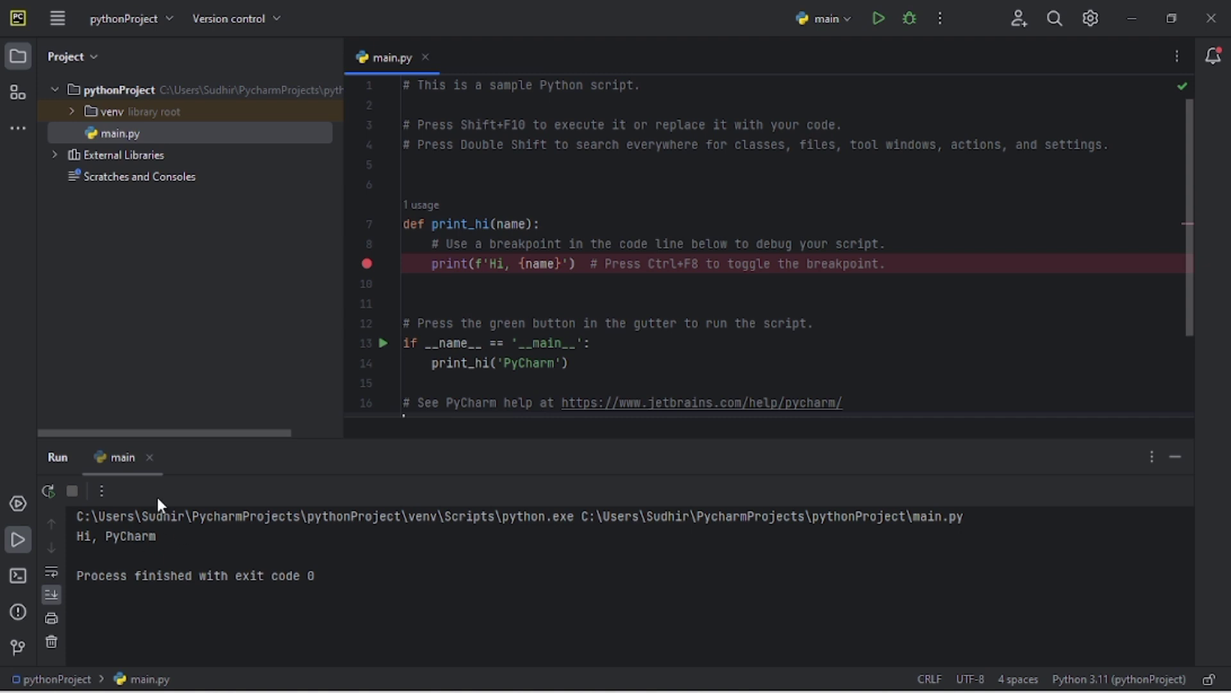
click(150, 457)
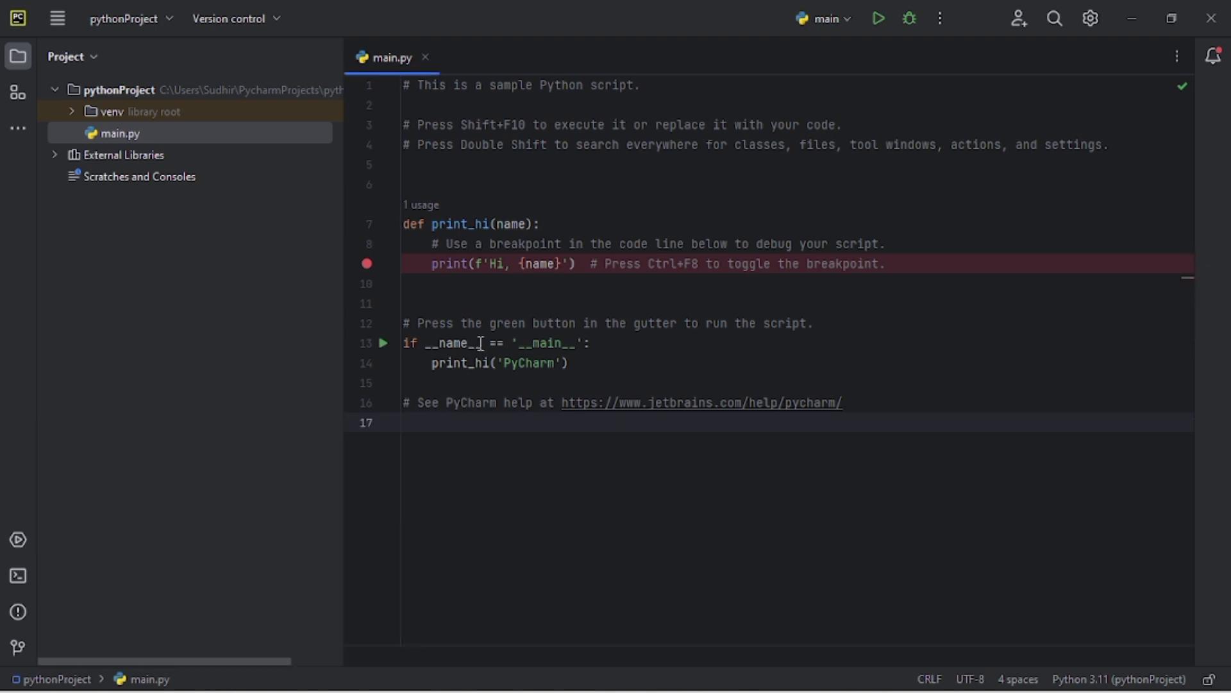
Add the line print("Hii") below the print_hi('PyCharm') call in main.py and run the script
click(586, 362)
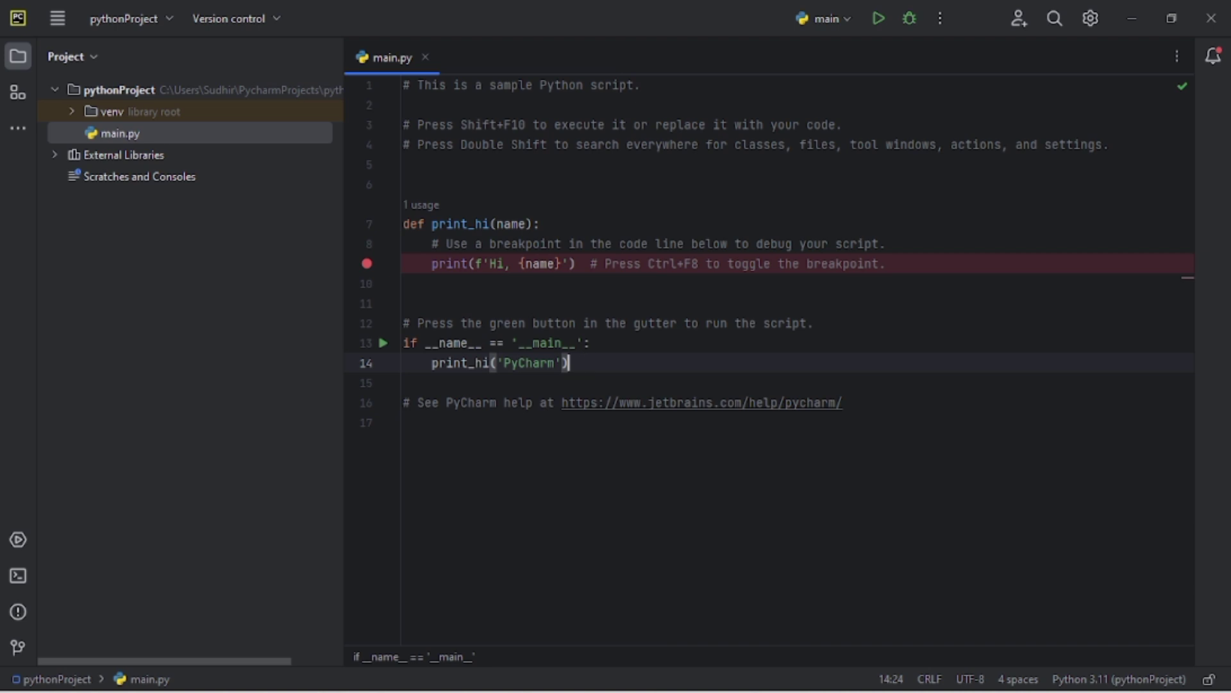
key(Return)
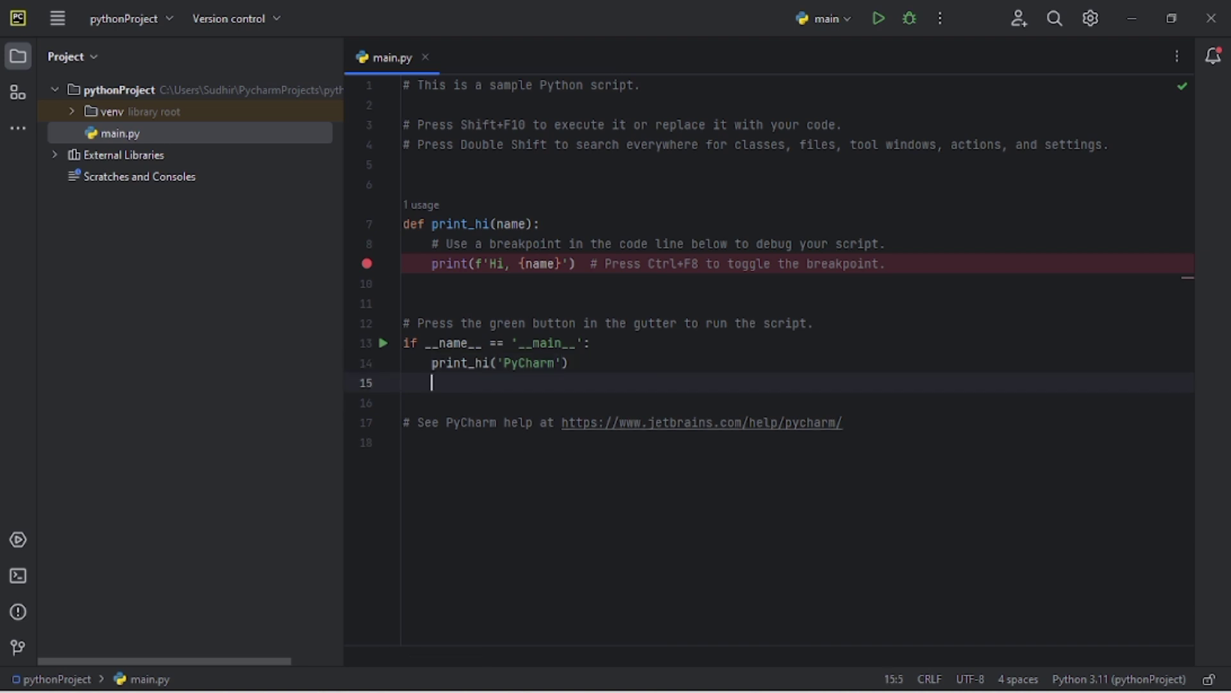
text(print)
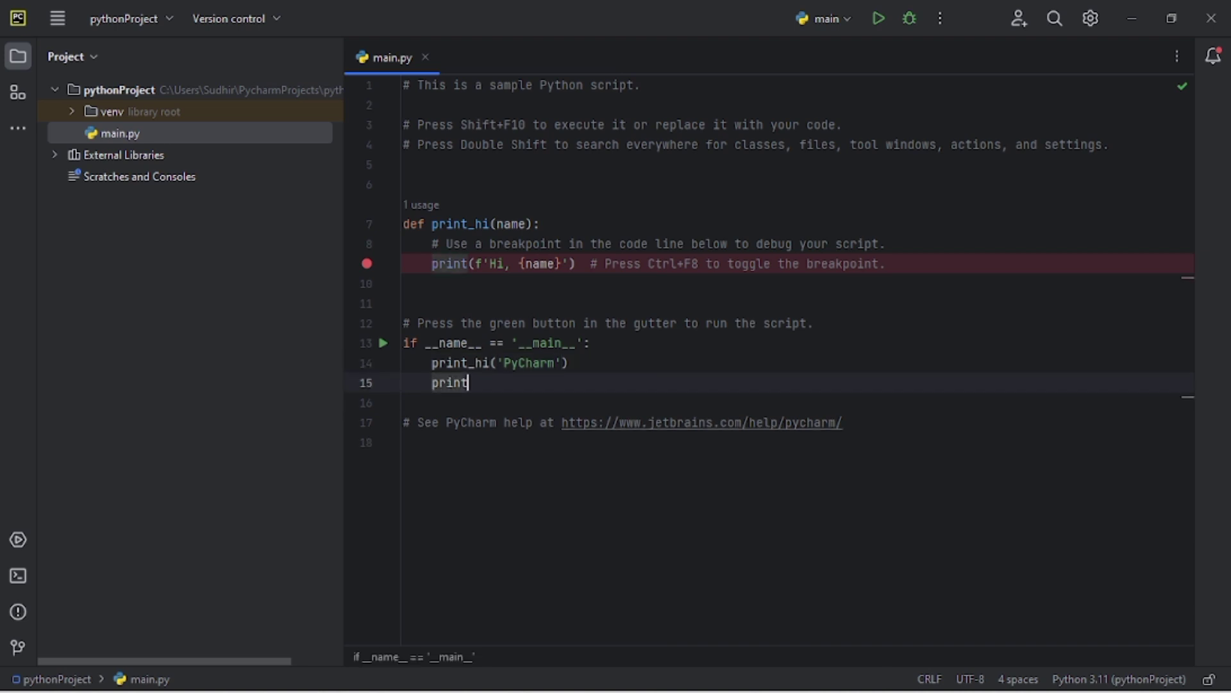
text((")
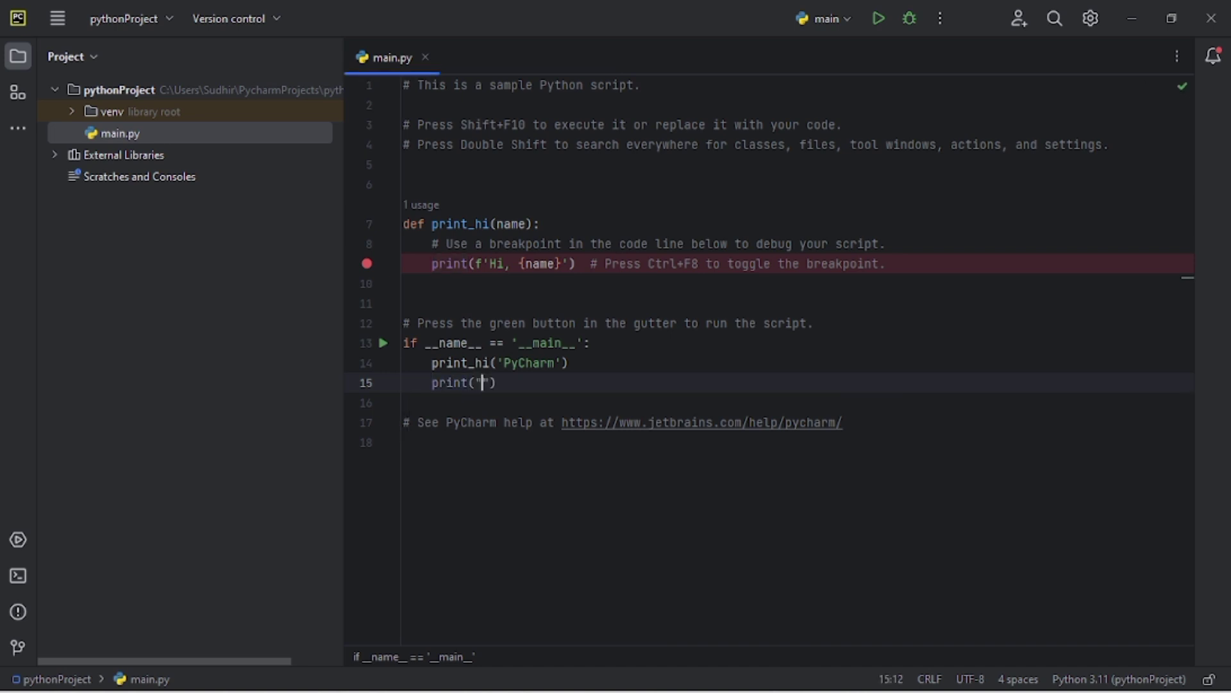
text(Hii)
click(877, 18)
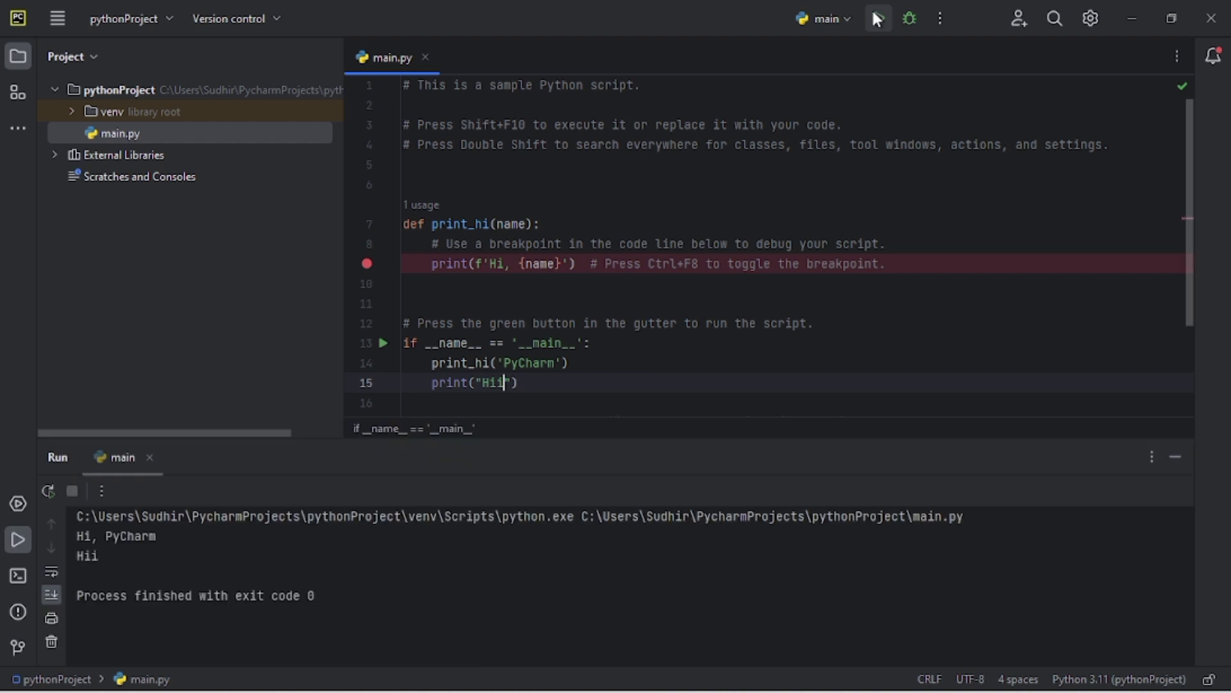